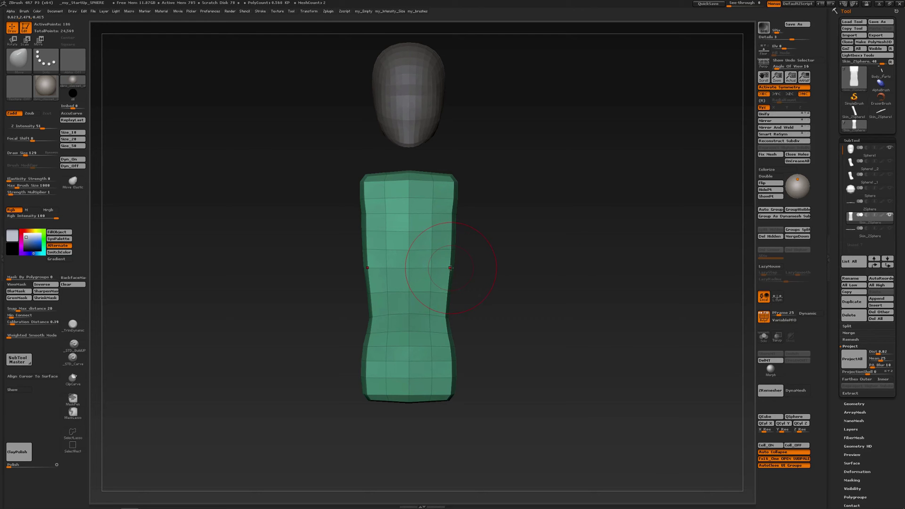
Step: Try smoothing the side of the low-poly torso at the waist, and undo the stroke
key(shift)
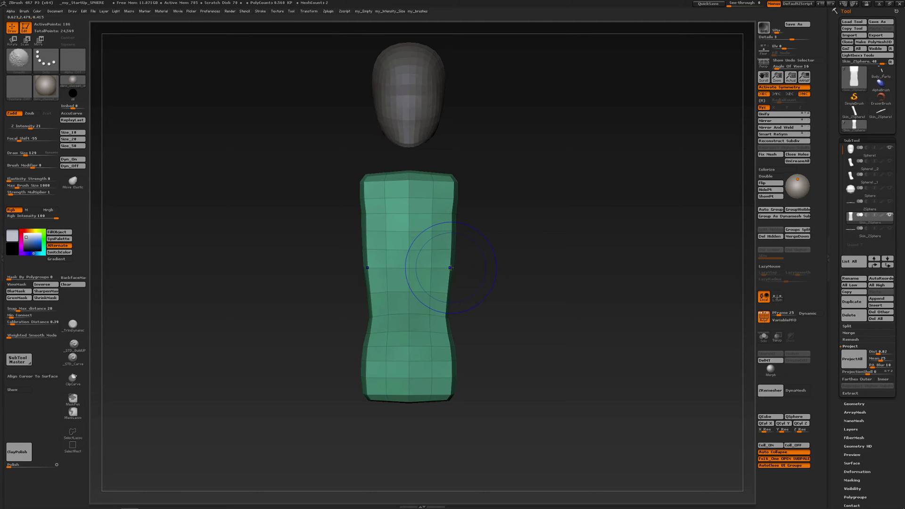
shift+drag(451, 268, 448, 274)
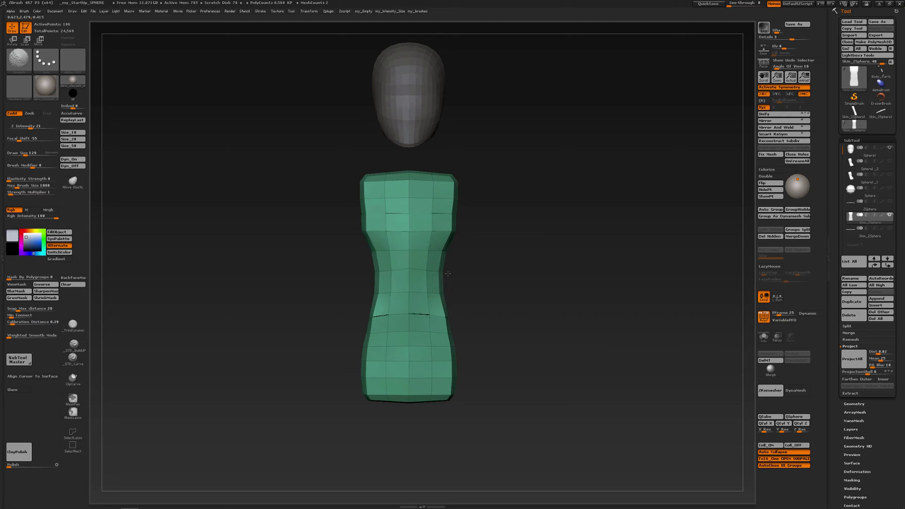
key(ctrl+z)
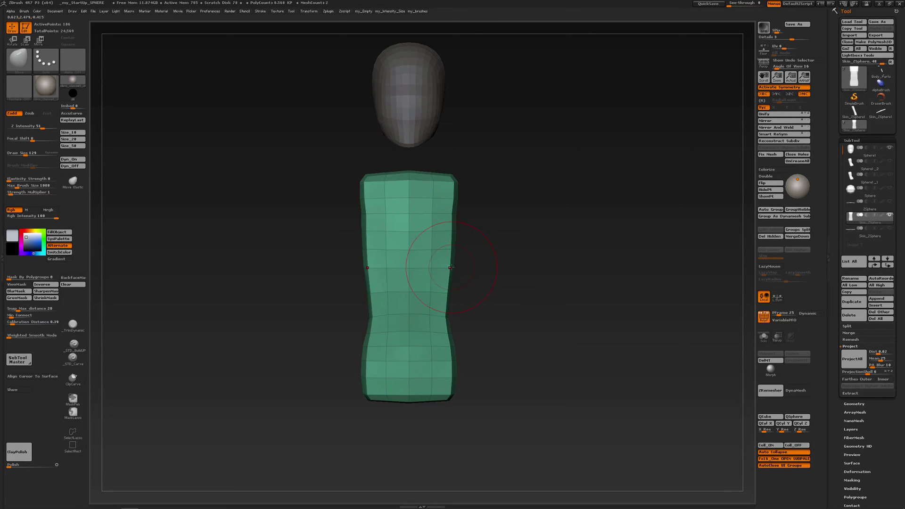
Step: Try smoothing the torso's waist and lower end with the Smooth brush, and undo those strokes
key(shift)
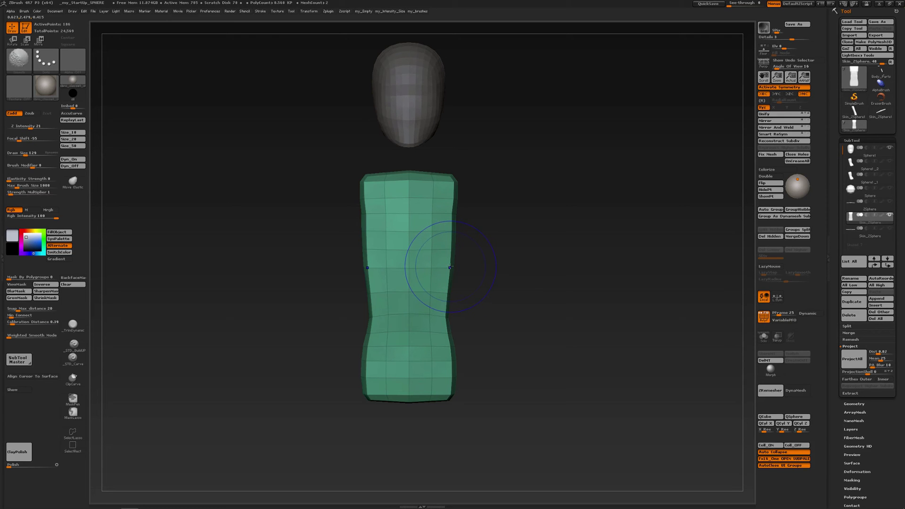
shift+drag(450, 267, 462, 267)
key(1)
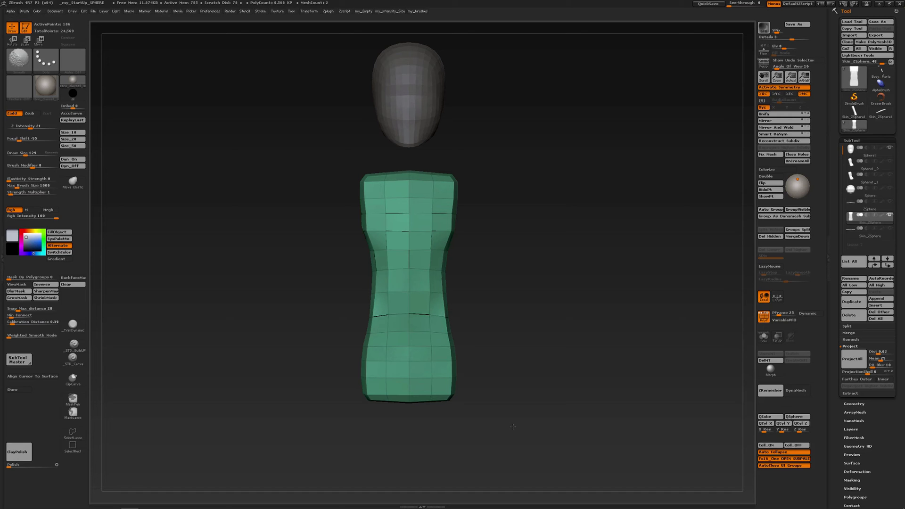
mouse_move(485, 430)
shift+mouse_down()
mouse_move(457, 429)
mouse_move(473, 407)
shift+mouse_up()
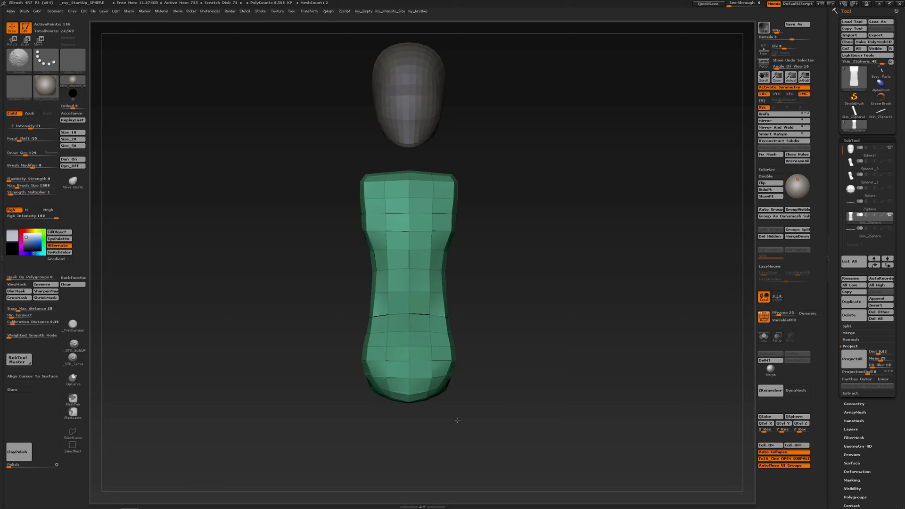
shift+drag(457, 419, 418, 372)
key(ctrl)
key(ctrl+z)
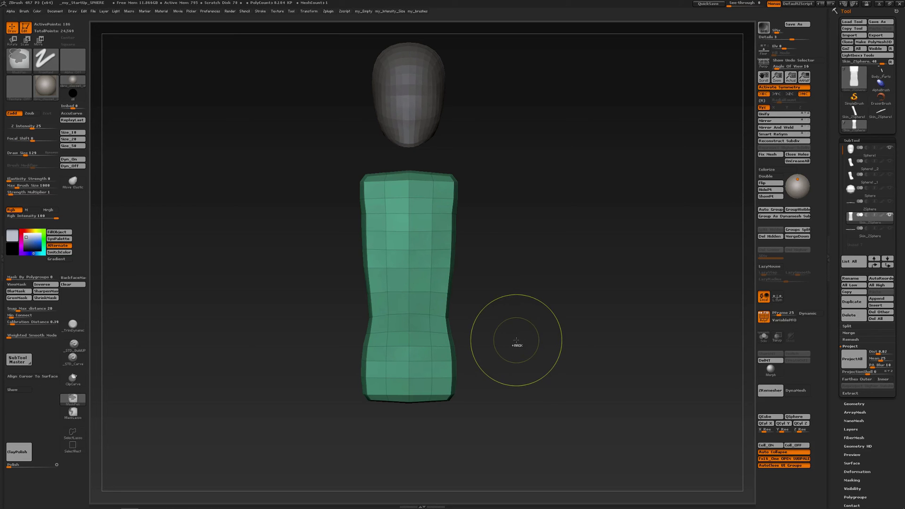
Step: Try smoothing the torso's waist, shoulder end and lower end, and undo all these strokes
shift+drag(450, 268, 503, 268)
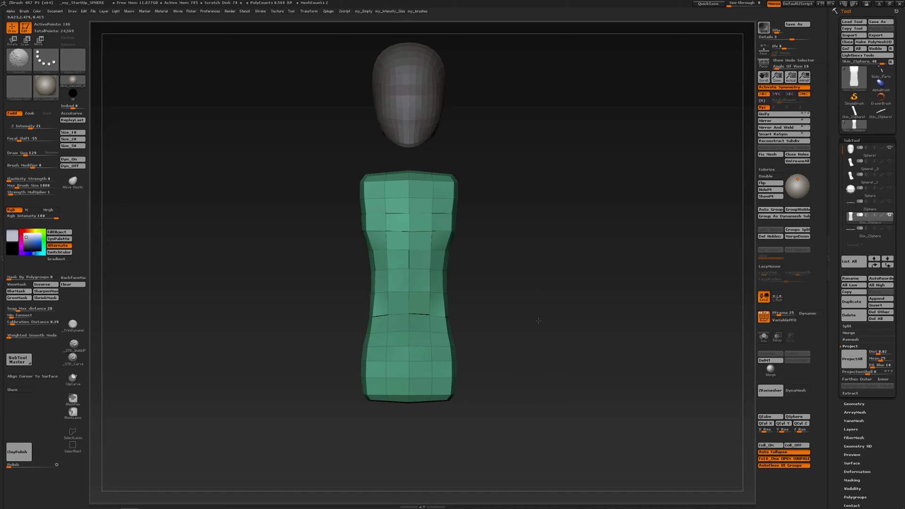
shift+drag(520, 200, 483, 156)
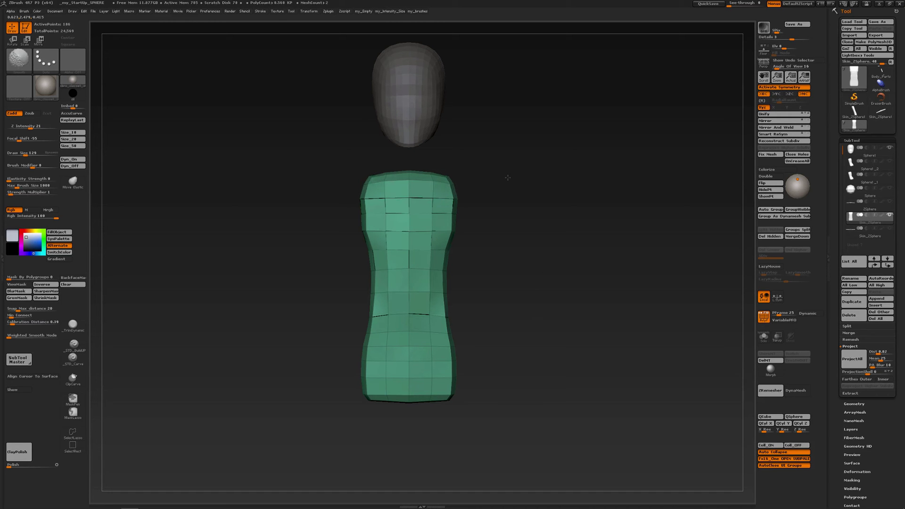
shift+drag(502, 398, 436, 431)
key(ctrl+z)
key(ctrl+z)
key(ctrl+z)
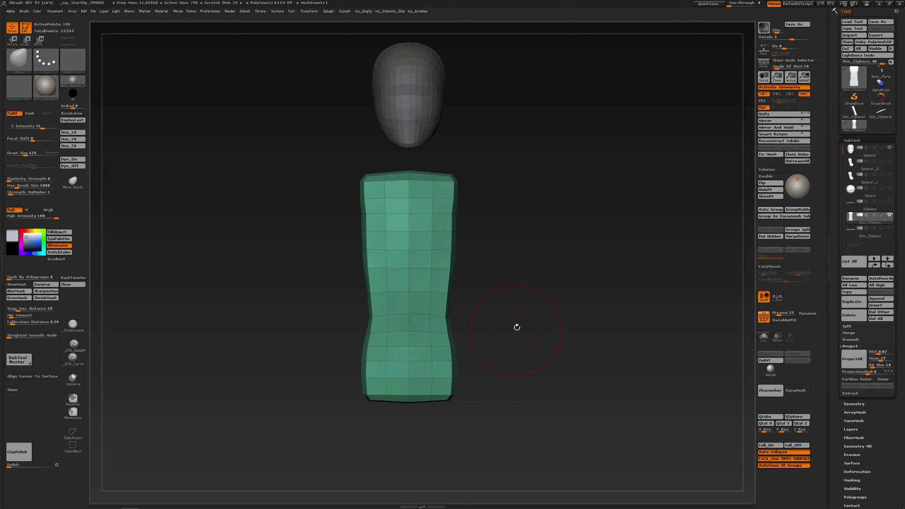
Step: Lightly smooth the sides and lower corners of the torso, undoing the excess hip smoothing
shift+drag(447, 258, 465, 287)
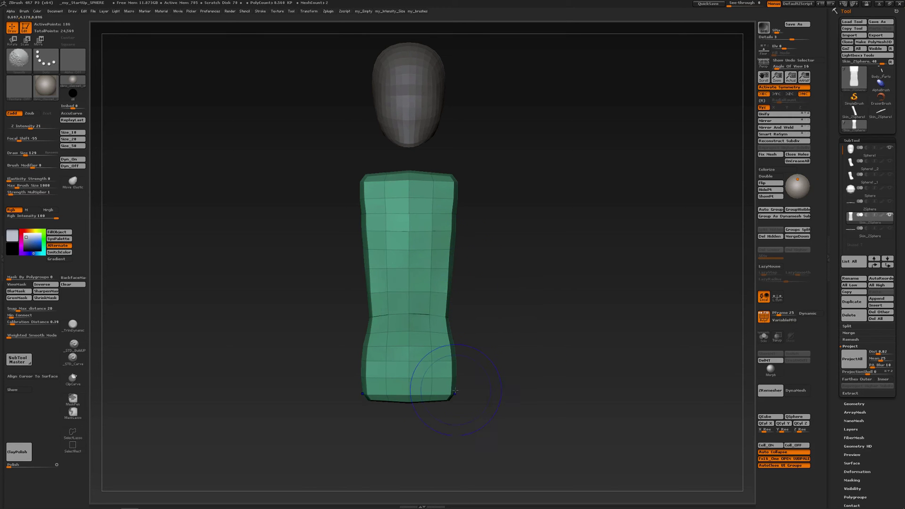
shift+drag(456, 390, 445, 400)
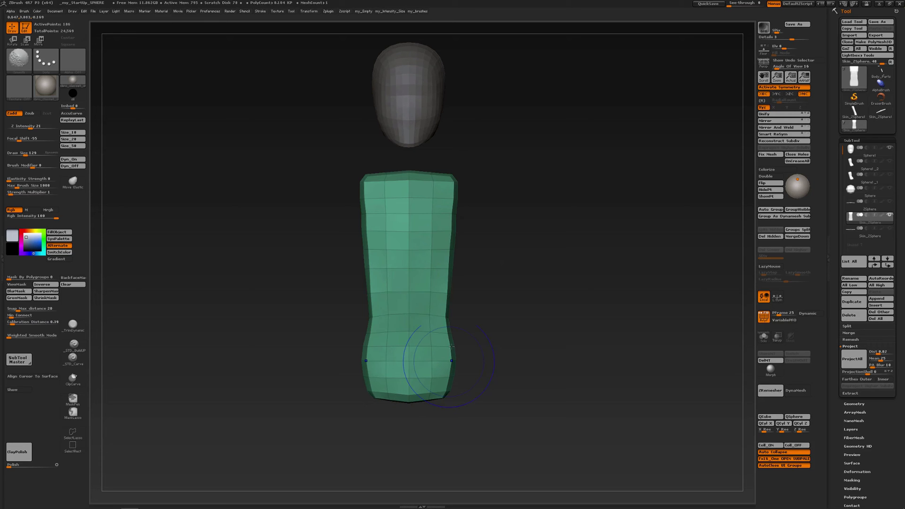
mouse_move(451, 346)
shift+mouse_down()
mouse_move(424, 263)
mouse_move(424, 273)
mouse_move(485, 283)
shift+mouse_up()
key(ctrl)
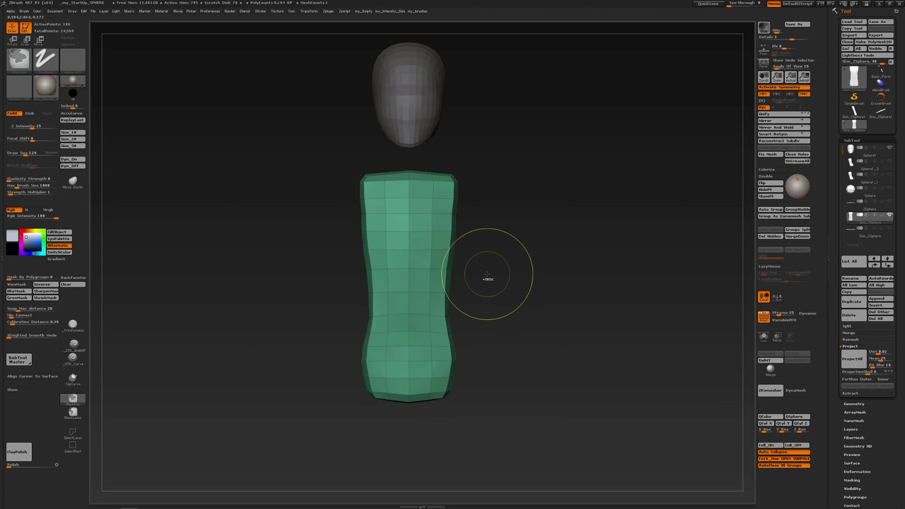
Step: Smooth the torso's waist inward and round off its shoulder end with the Smooth brush
key(shift)
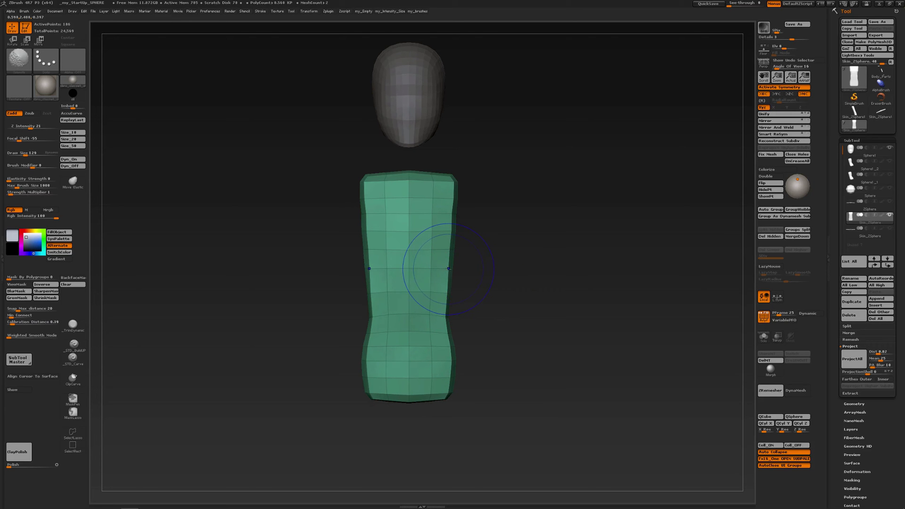
shift+drag(449, 268, 495, 271)
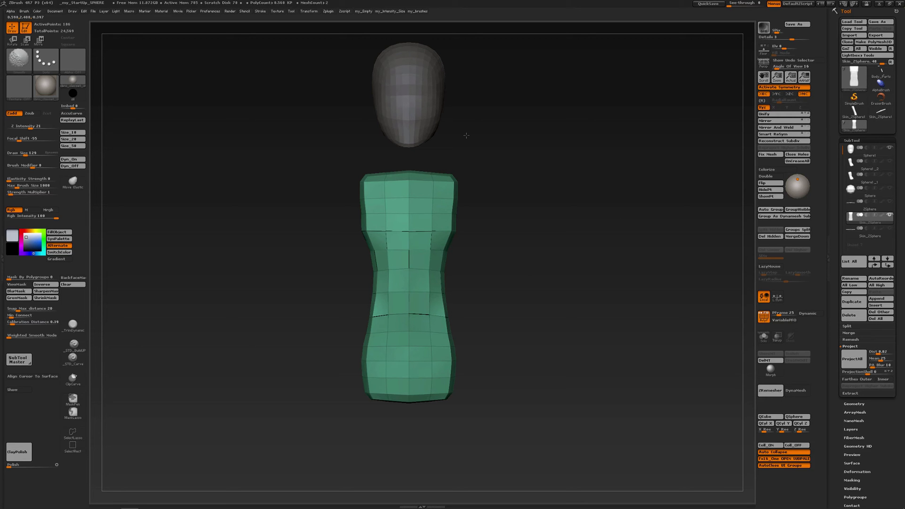
mouse_move(463, 138)
shift+mouse_down()
mouse_move(446, 140)
mouse_move(476, 163)
mouse_move(489, 190)
mouse_move(486, 240)
shift+mouse_up()
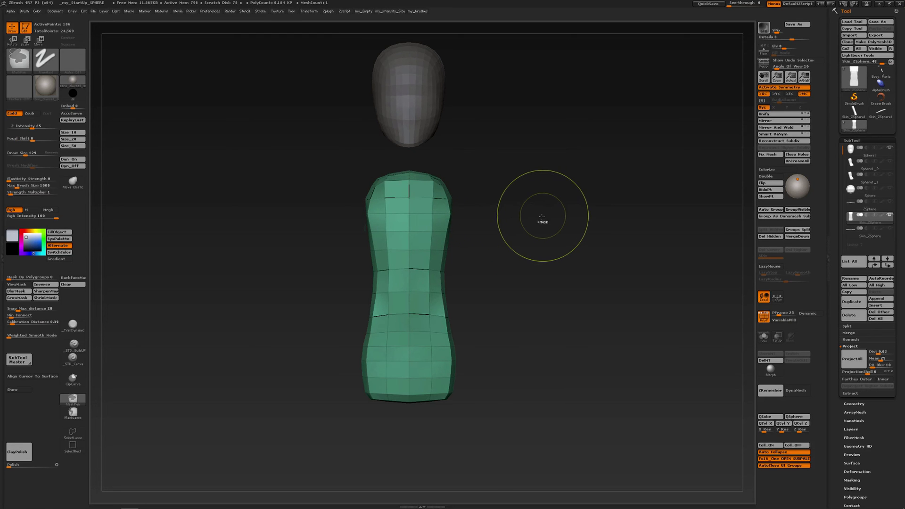
Step: Subdivide the torso mesh to subdivision level 4
key(ctrl+d)
key(ctrl+d)
key(ctrl+d)
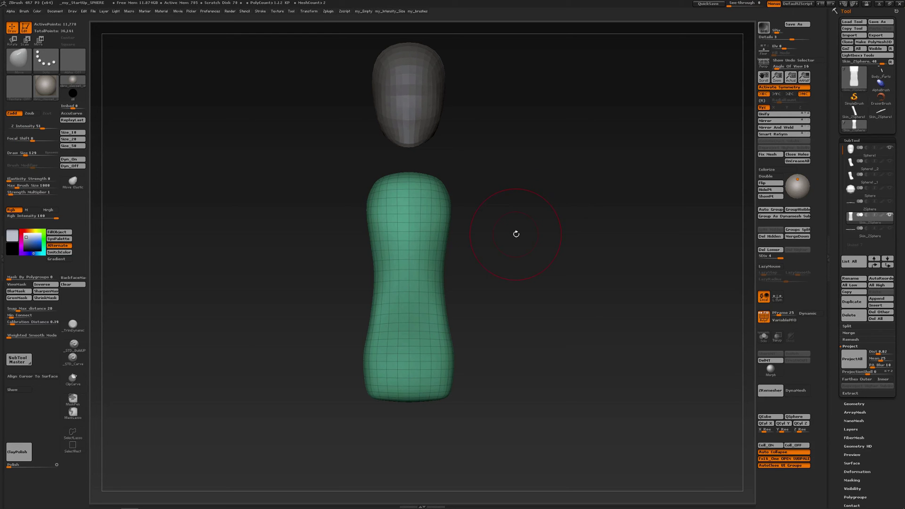
Step: Reduce the brush draw size and pull two mirrored bumps out of the upper chest with the Move brush
key(s)
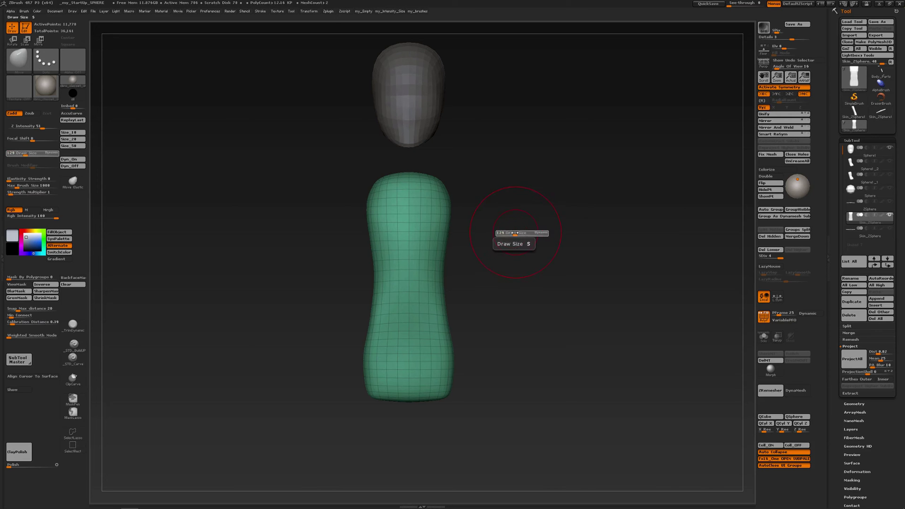
drag(517, 234, 508, 232)
drag(423, 200, 443, 199)
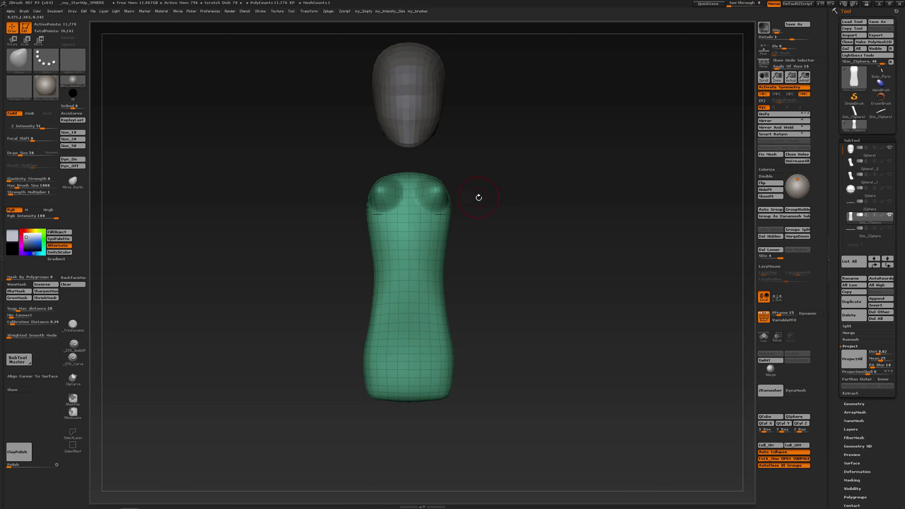
Step: Hide the polyframe and flatten the tips of both chest bumps with the hPolish brush
key(shift)
key(shift+f)
mouse_move(465, 193)
right_down()
mouse_move(437, 190)
mouse_move(441, 207)
right_up()
key(b)
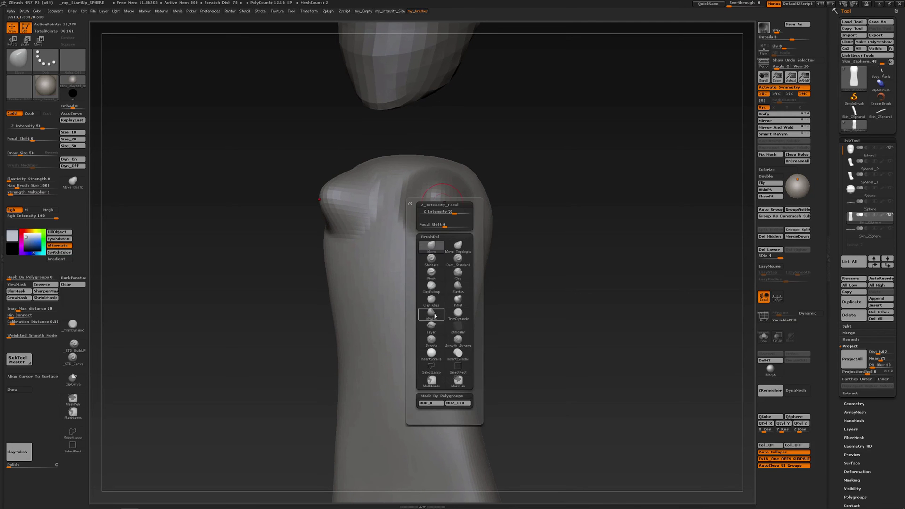
click(427, 314)
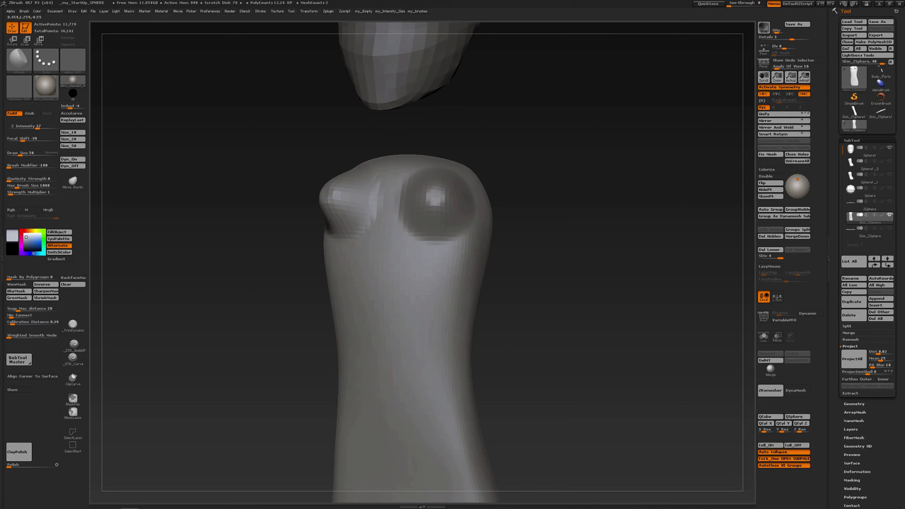
mouse_move(441, 187)
mouse_down()
mouse_move(435, 206)
mouse_move(428, 195)
mouse_move(434, 201)
mouse_up()
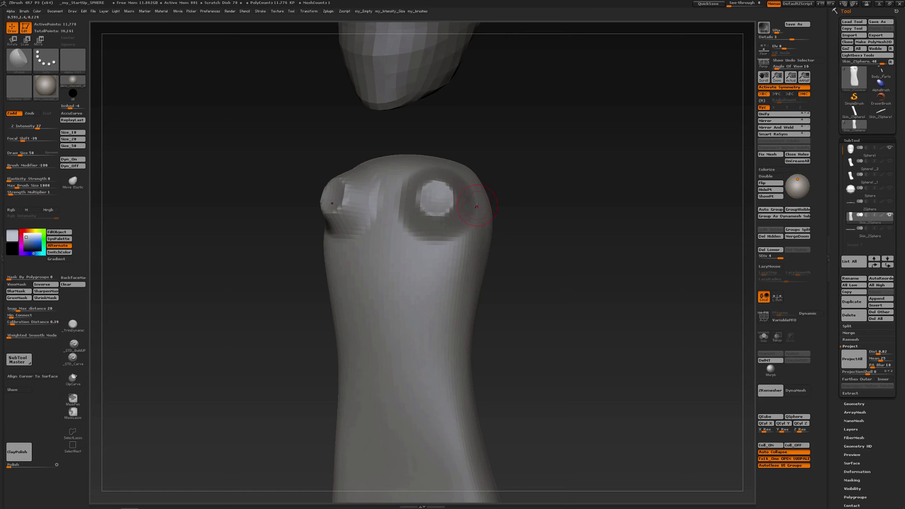
mouse_move(476, 208)
right_down()
mouse_move(410, 211)
mouse_move(477, 212)
right_up()
drag(437, 202, 435, 203)
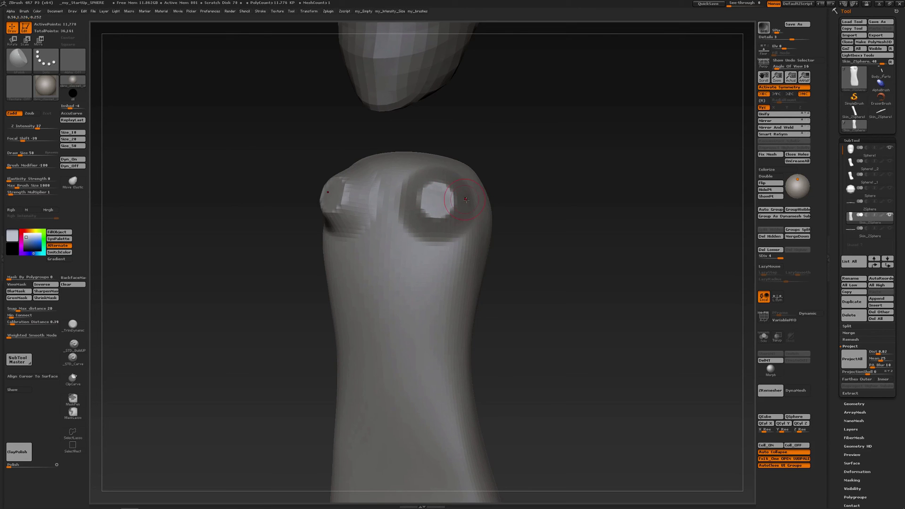
right_drag(466, 200, 476, 204)
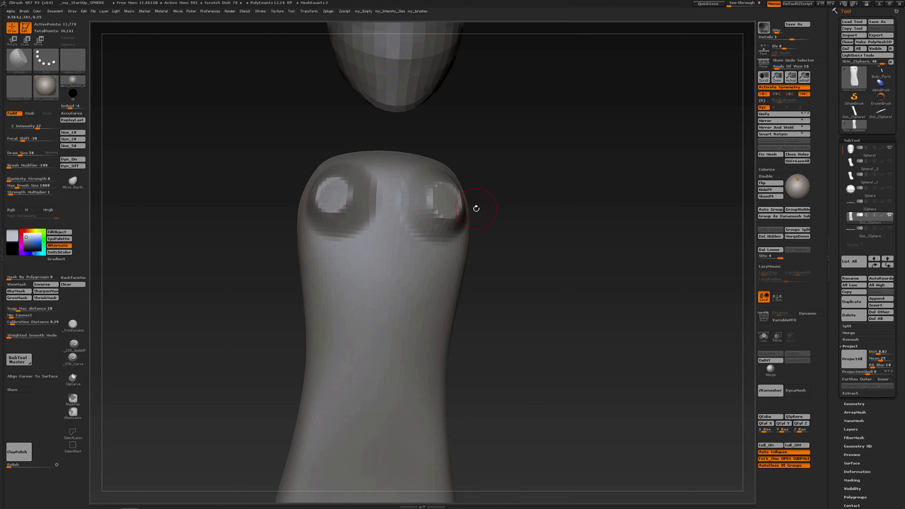
key(space)
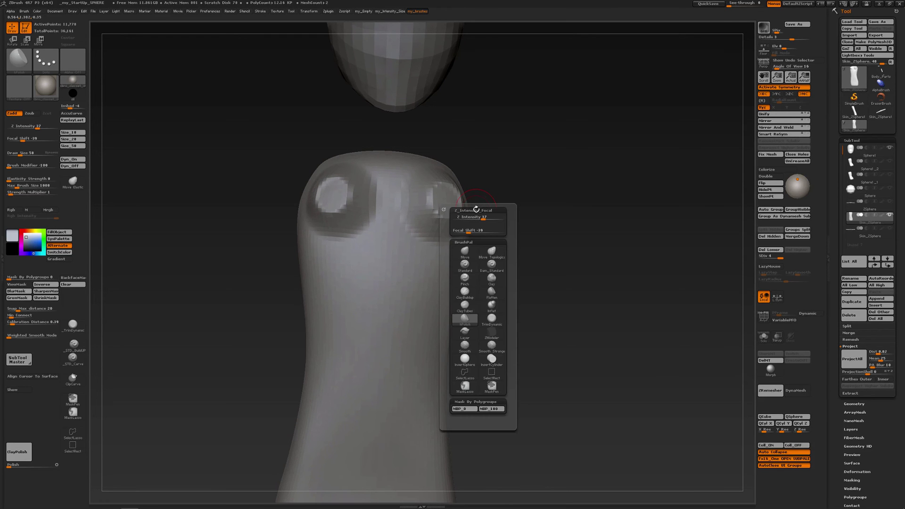
click(466, 320)
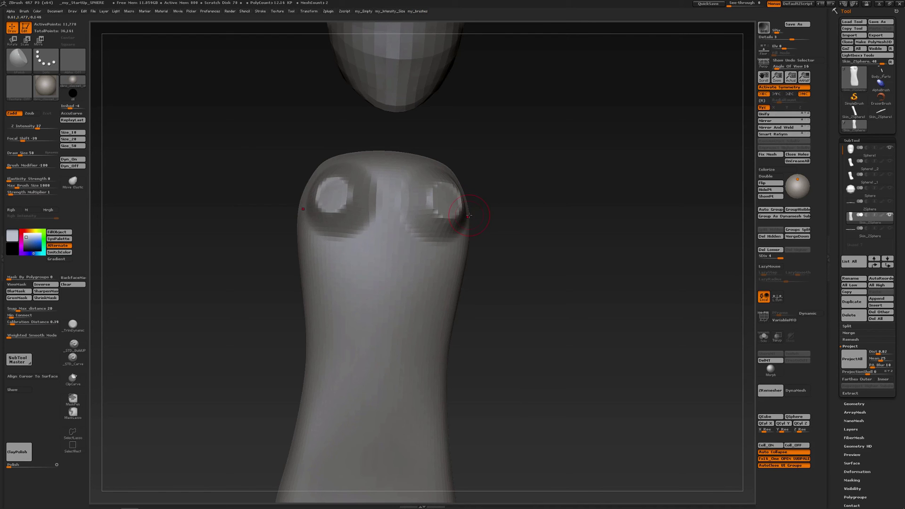
Step: Subdivide the torso mesh further to subdivision level 7
key(ctrl+d)
key(ctrl+d)
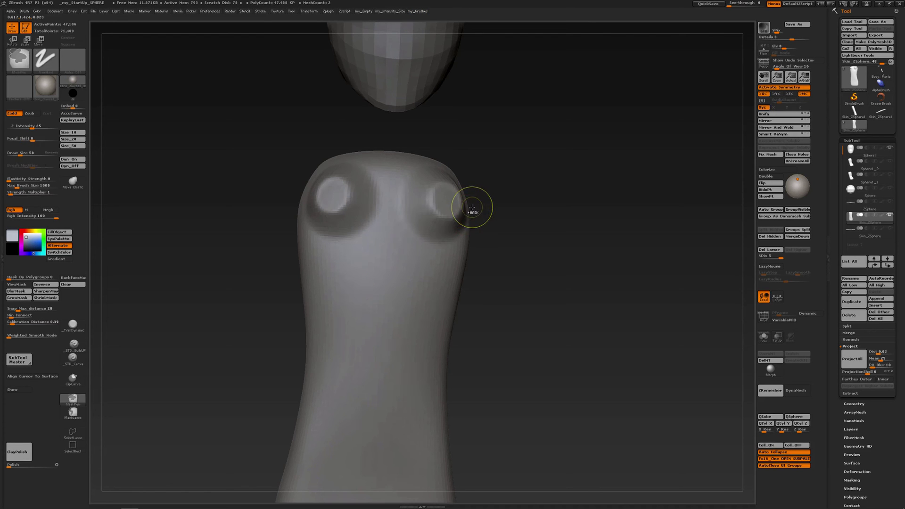
key(ctrl+d)
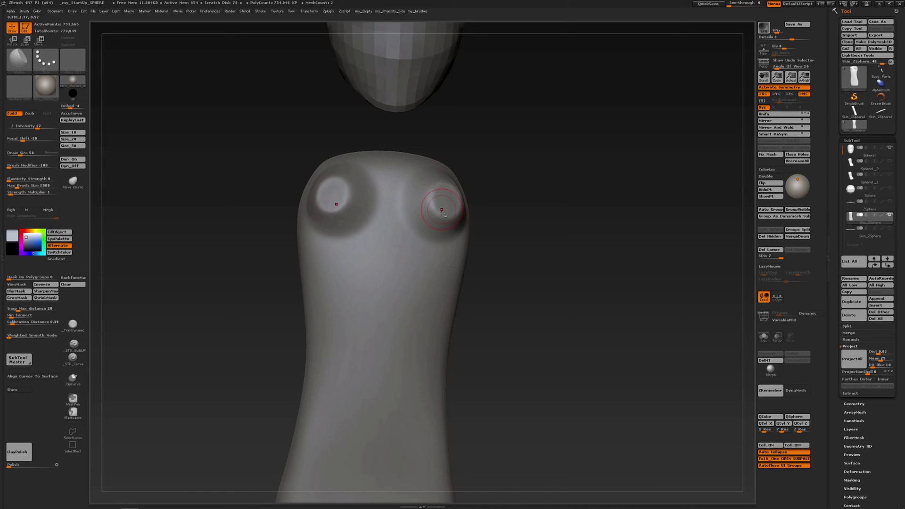
Step: Reduce the draw size and refine the rims of the flattened chest bumps with hPolish and Smooth, undoing the over-flattened inner edge
ctrl+right_drag(441, 210, 449, 228)
key(s)
drag(450, 228, 445, 224)
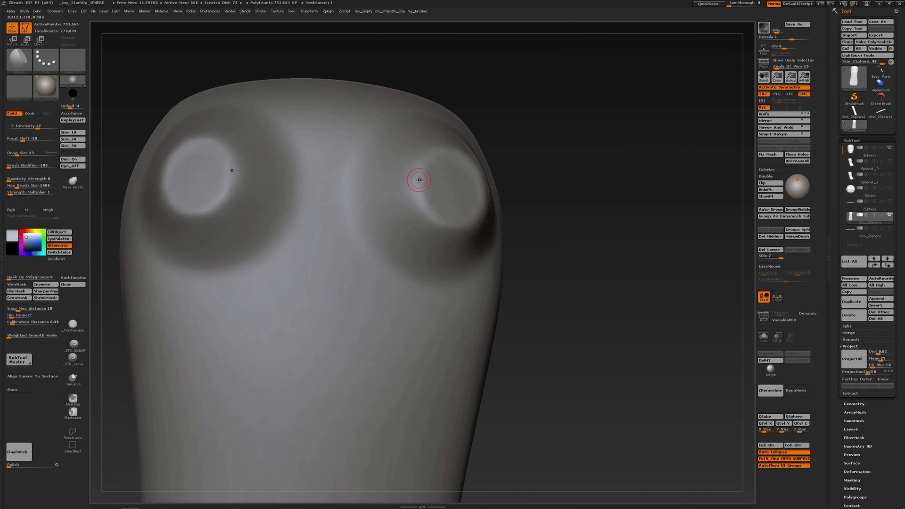
mouse_move(419, 180)
mouse_down()
mouse_move(419, 198)
mouse_move(447, 220)
mouse_move(418, 193)
mouse_up()
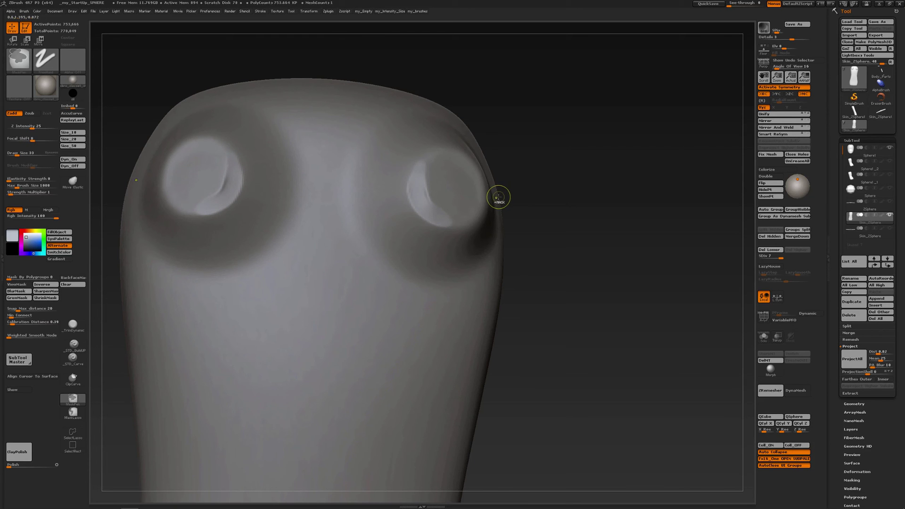
key(ctrl+z)
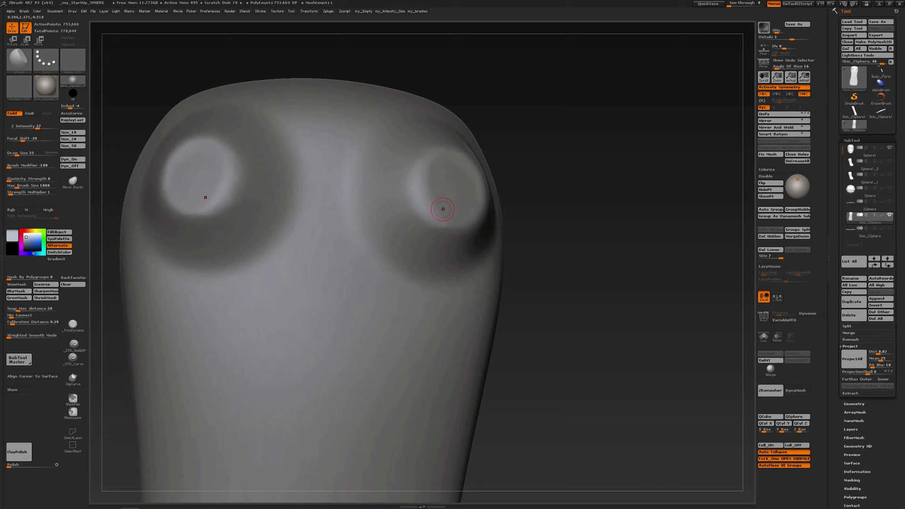
shift+drag(444, 209, 422, 168)
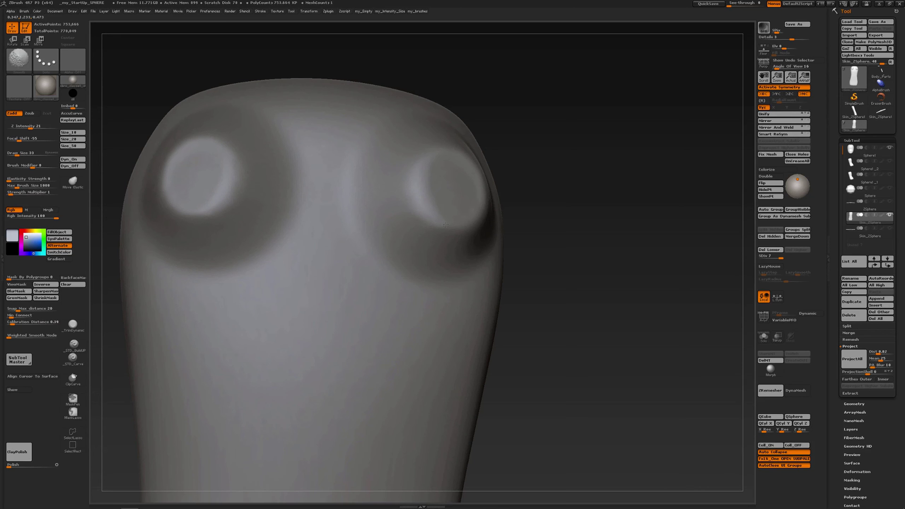
shift+drag(446, 225, 449, 219)
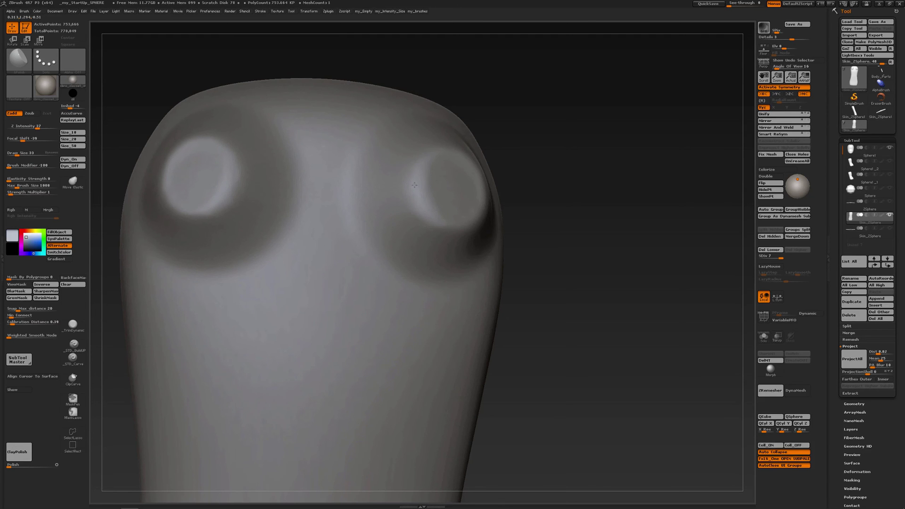
ctrl+right_drag(434, 200, 434, 207)
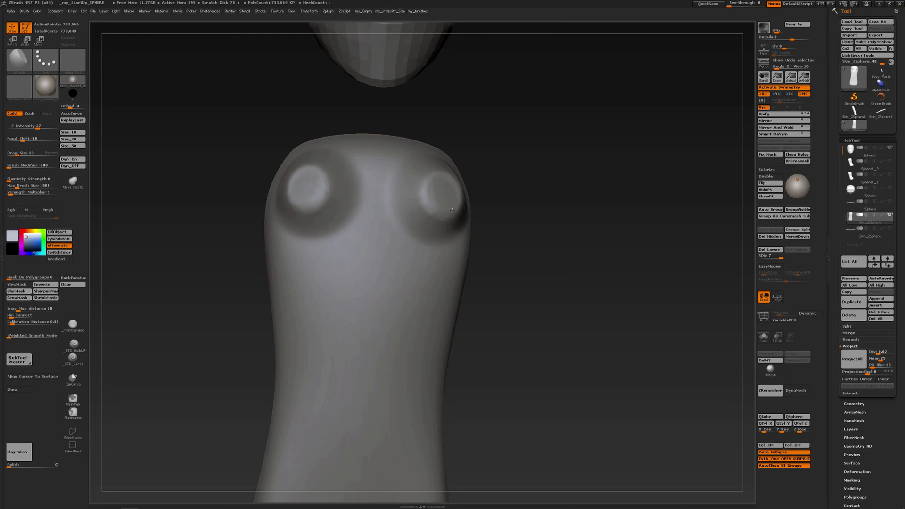
drag(561, 203, 464, 208)
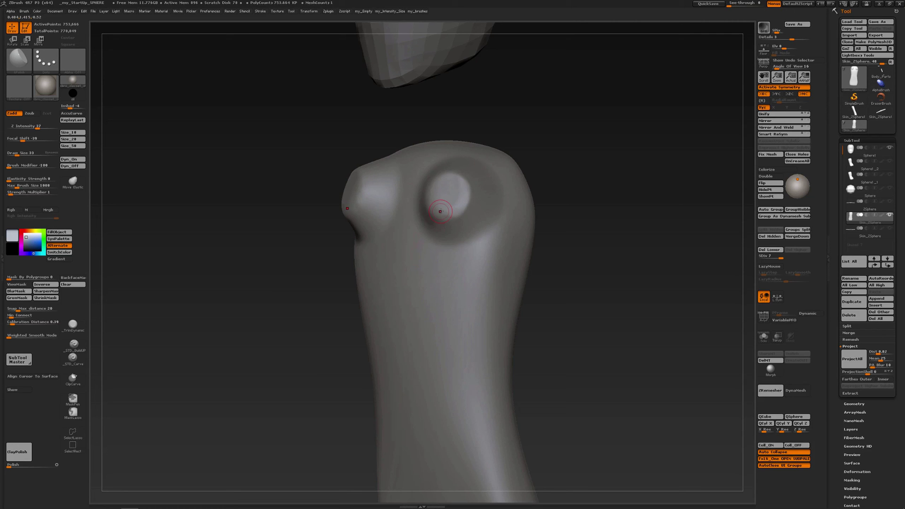
Step: Select the custom _TrimDynamic brush and set its Z Intensity to 10
mouse_move(441, 213)
right_down()
mouse_move(464, 213)
mouse_move(445, 215)
right_up()
click(73, 326)
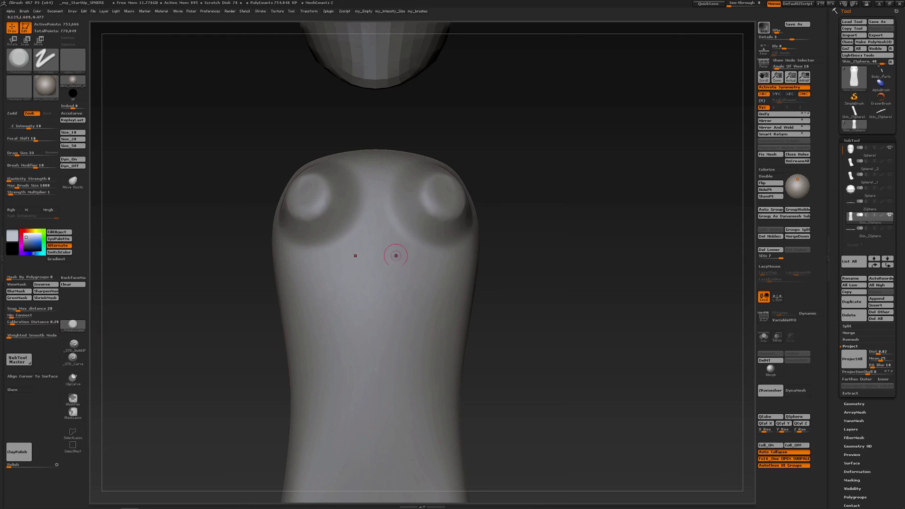
key(space)
key(space)
click(382, 267)
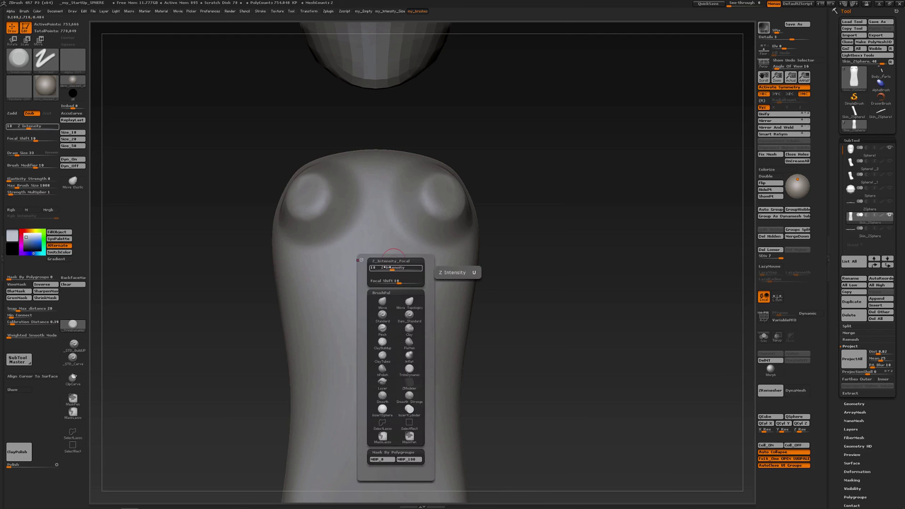
text(10)
click(392, 281)
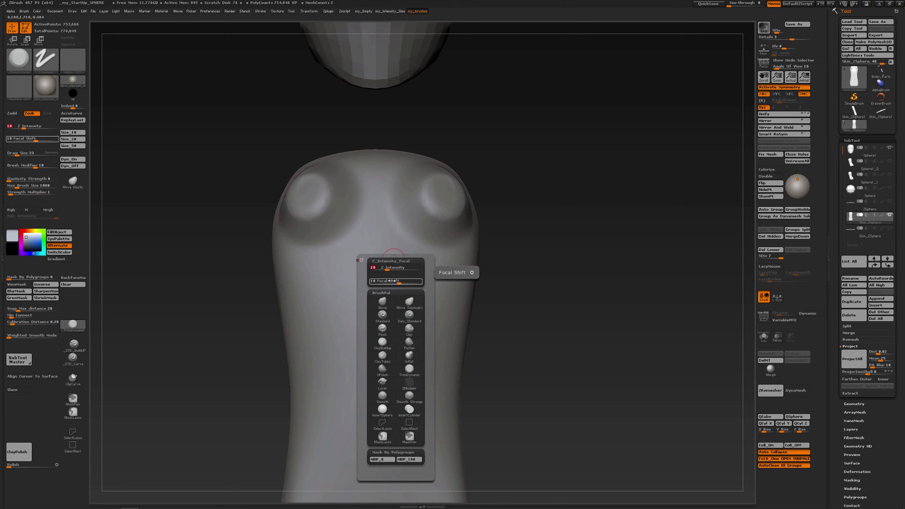
key(Return)
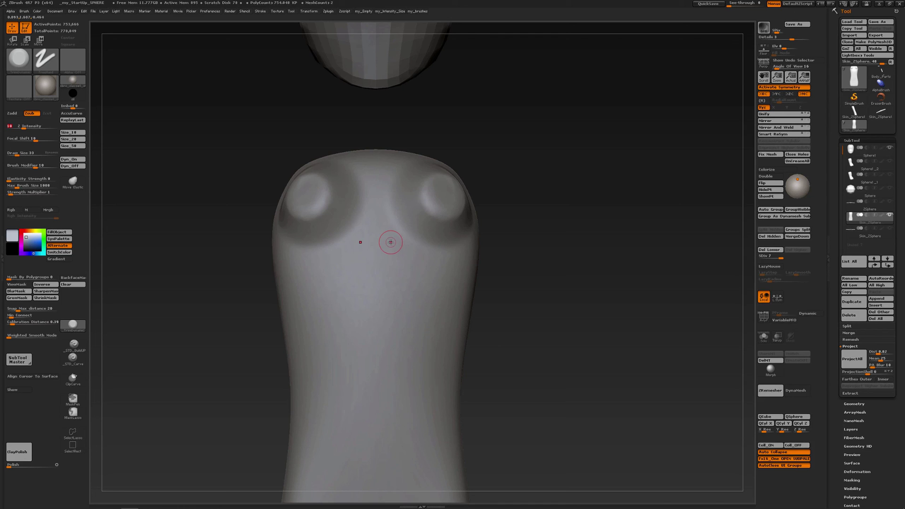
Step: Compare the intensity and focal shift settings of the standard TrimDynamic brush with those of the custom _TrimDynamic brush
key(space)
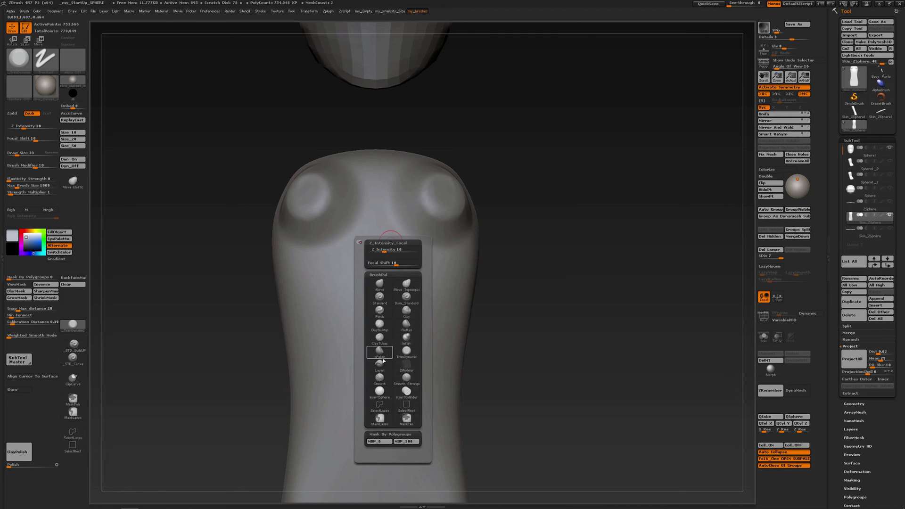
click(405, 353)
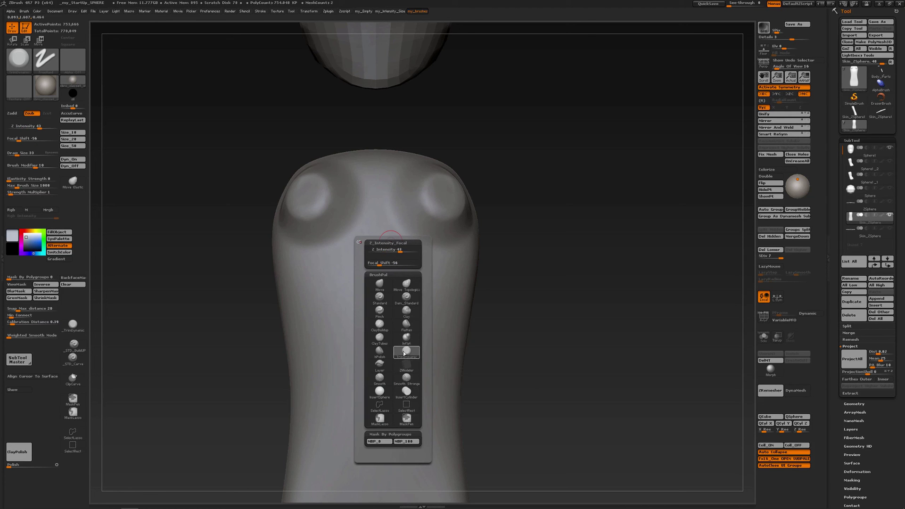
key(space)
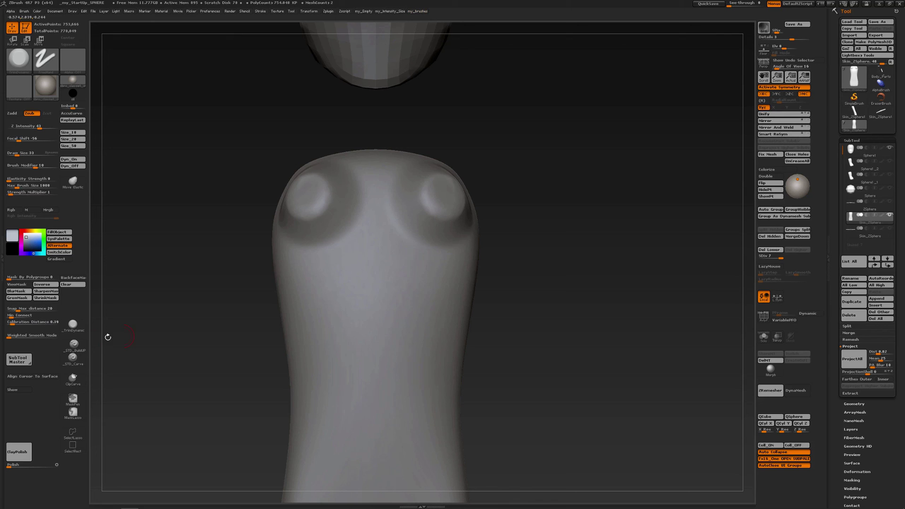
click(73, 329)
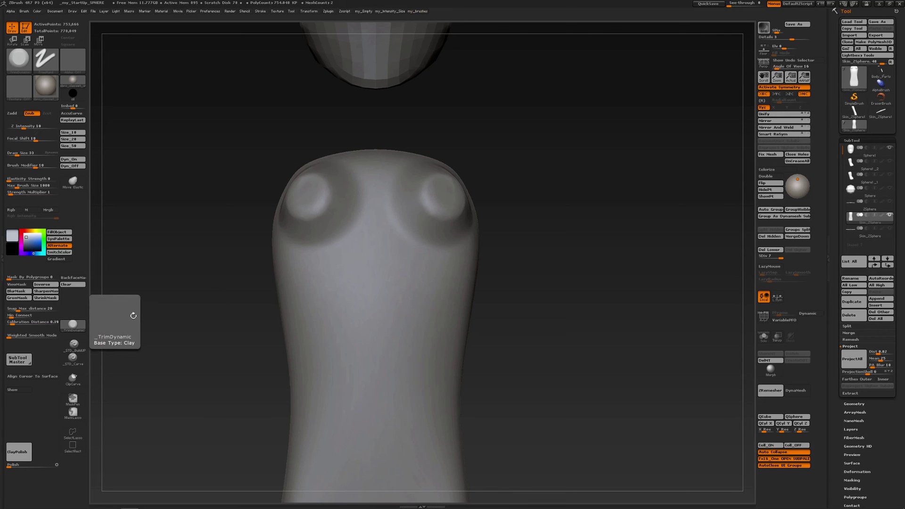
key(space)
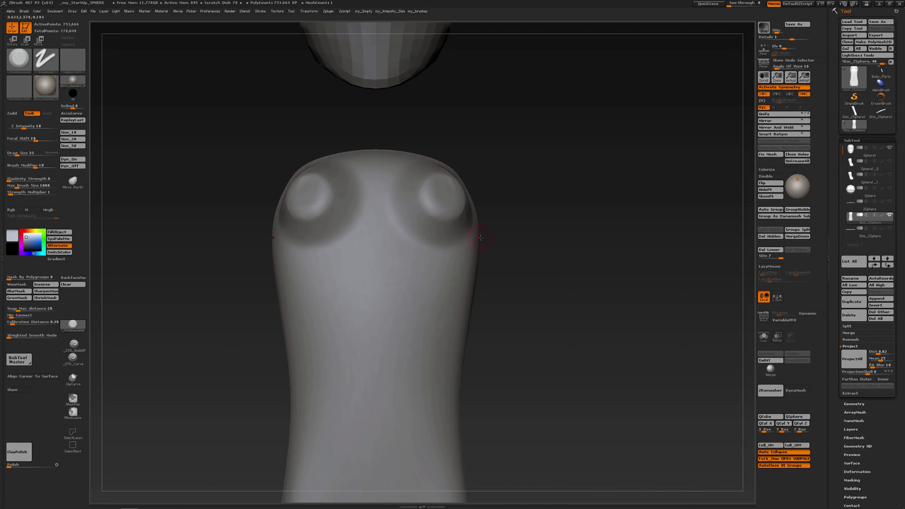
Step: Enlarge the brush draw size and step the torso down to subdivision level 3
key(s)
drag(480, 238, 496, 237)
key(shift)
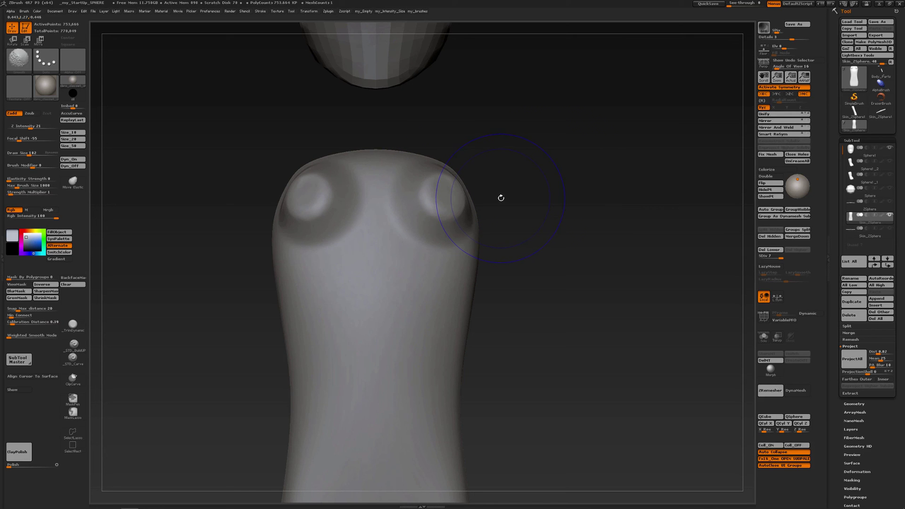
key(shift+d)
key(shift+d)
key(shift+d)
key(shift+d)
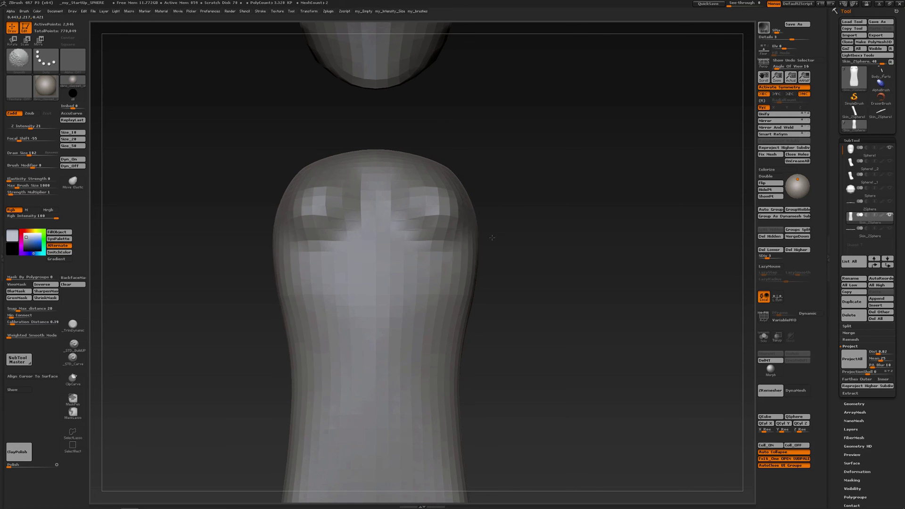
Step: Raise the torso to subdivision level 6 with the _TrimDynamic brush active
key(b)
key(t)
key(d)
key(d)
key(d)
key(d)
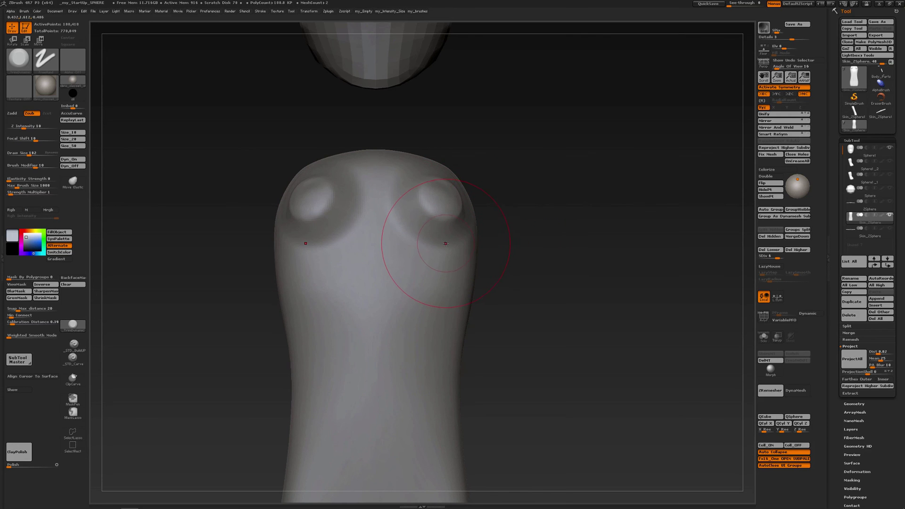
Step: Switch to the hPolish brush and reduce its draw size to fit the small chest bumps
key(space)
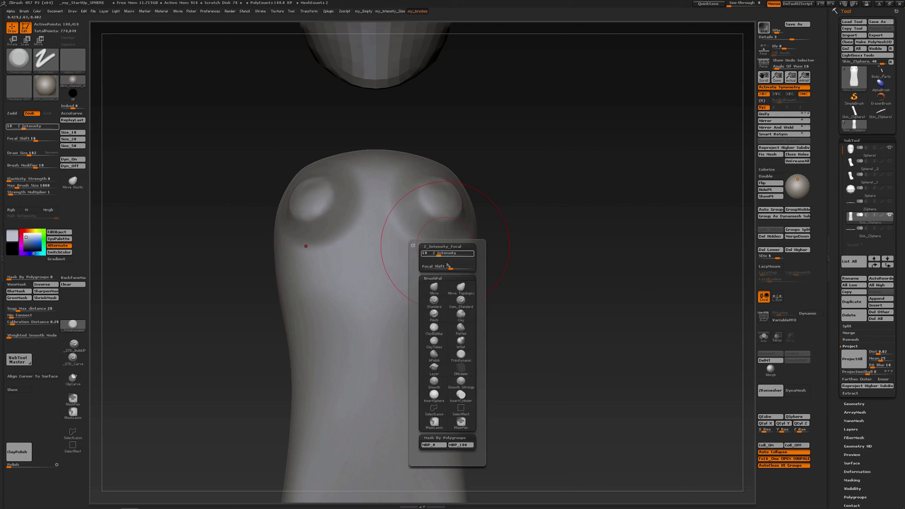
click(436, 356)
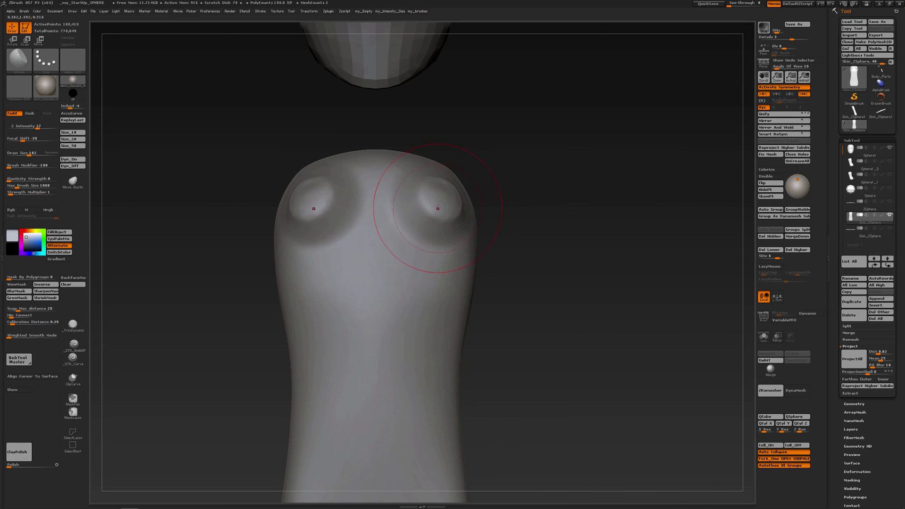
key(s)
drag(437, 207, 422, 205)
Step: Switch back to the custom _TrimDynamic brush and raise its Z Intensity to 23
click(77, 329)
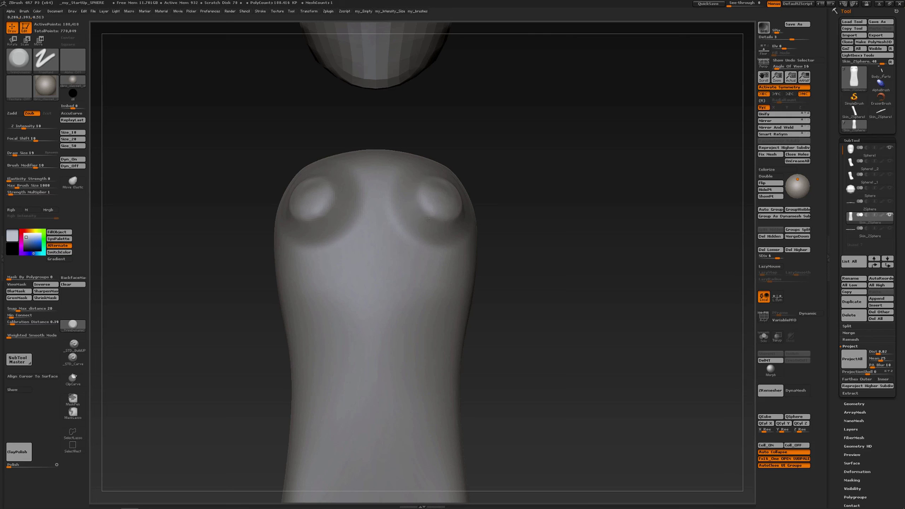
key(space)
drag(441, 233, 447, 234)
Step: Polish the inner edges of the mirrored chest bumps with hPolish at draw size 45, and lightly smooth the rims
mouse_move(428, 198)
ctrl+right_down()
mouse_move(429, 227)
mouse_move(429, 213)
ctrl+right_up()
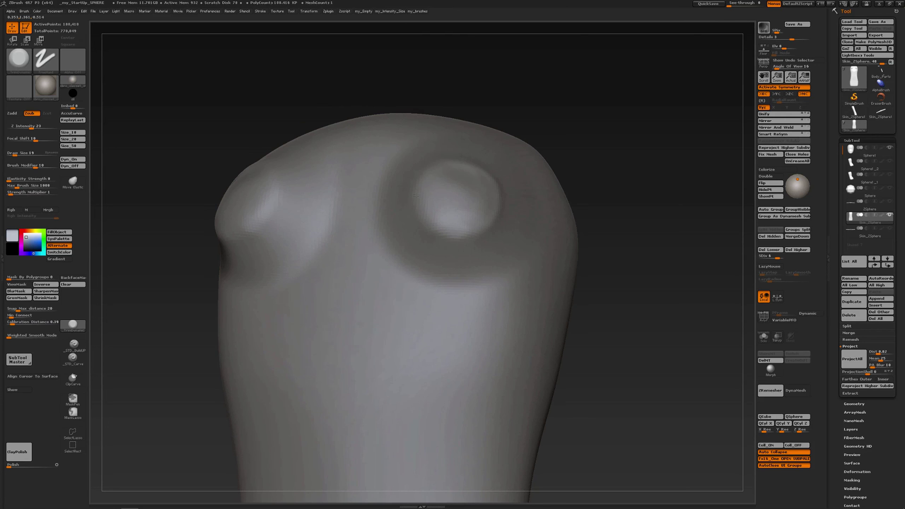
key(space)
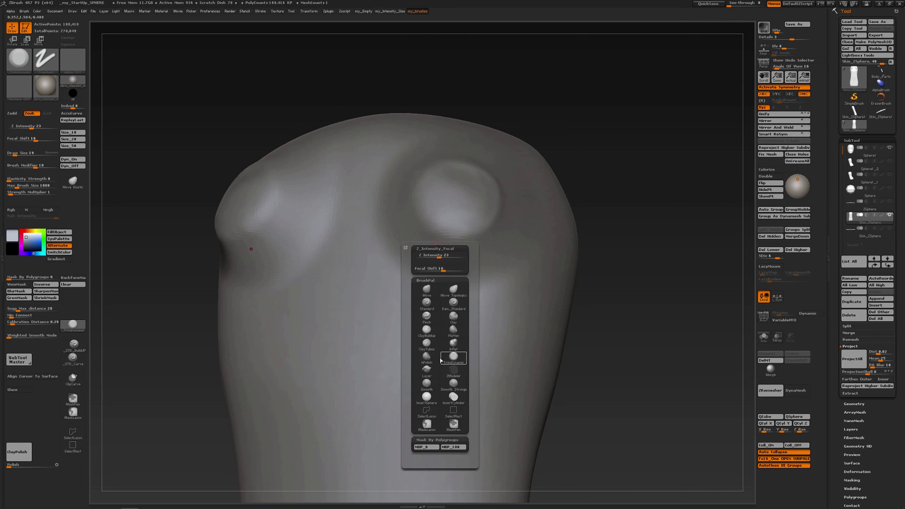
click(428, 358)
key(s)
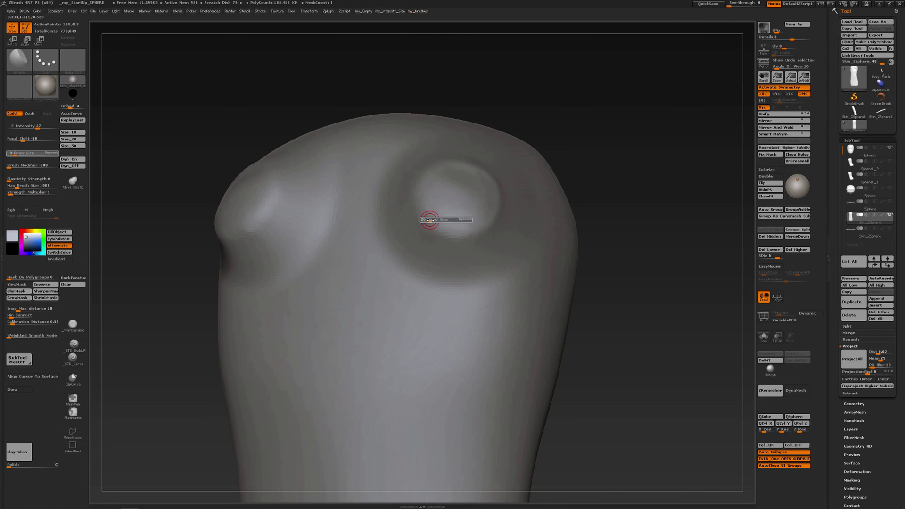
click(433, 221)
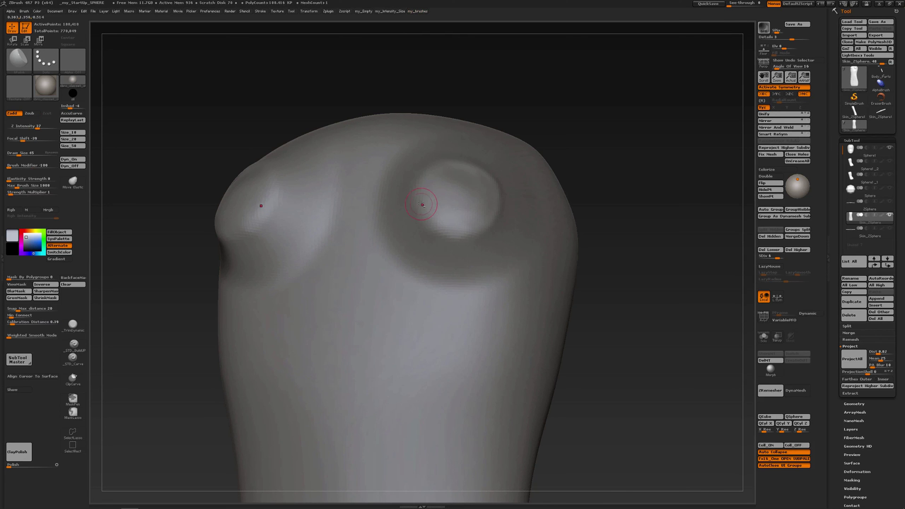
drag(422, 204, 423, 219)
drag(424, 225, 433, 216)
shift+drag(413, 208, 418, 215)
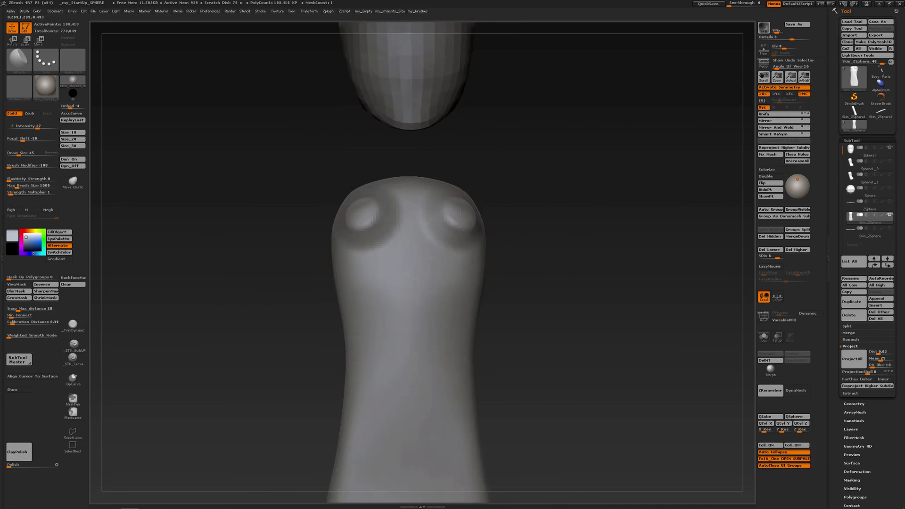
right_drag(461, 212, 429, 209)
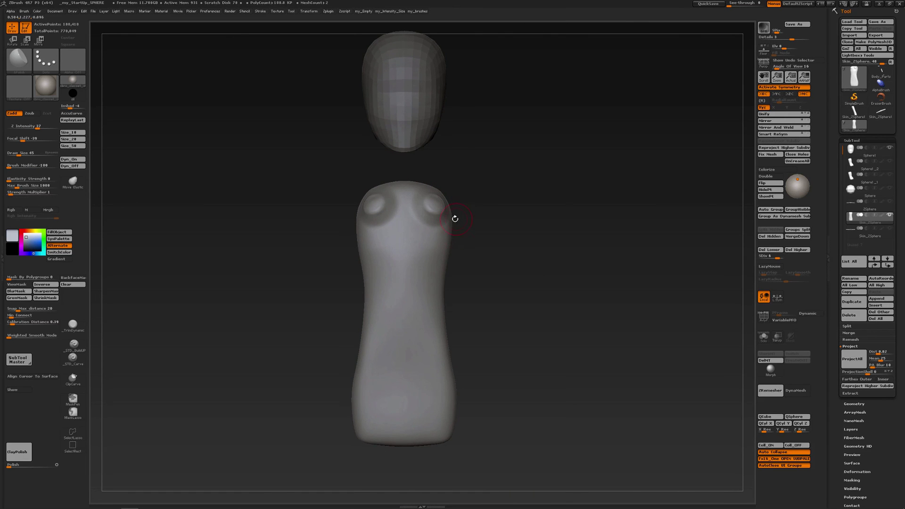
drag(453, 216, 472, 218)
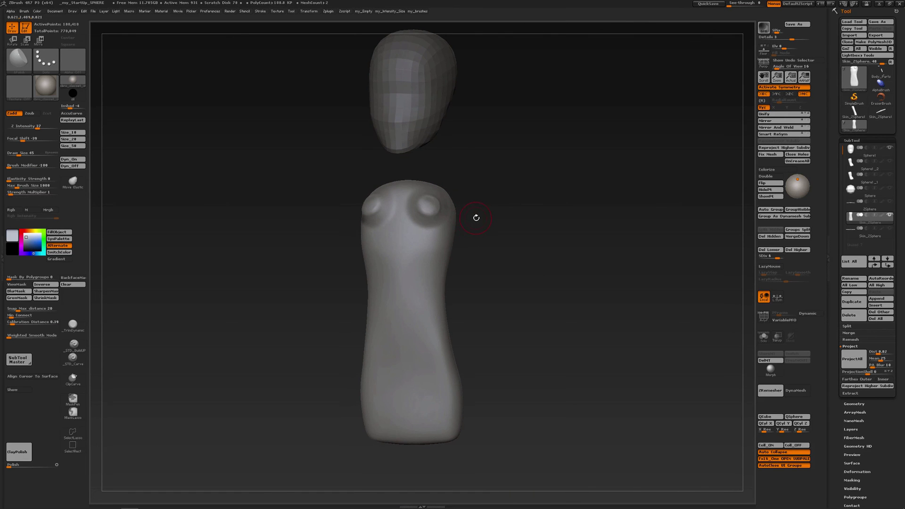